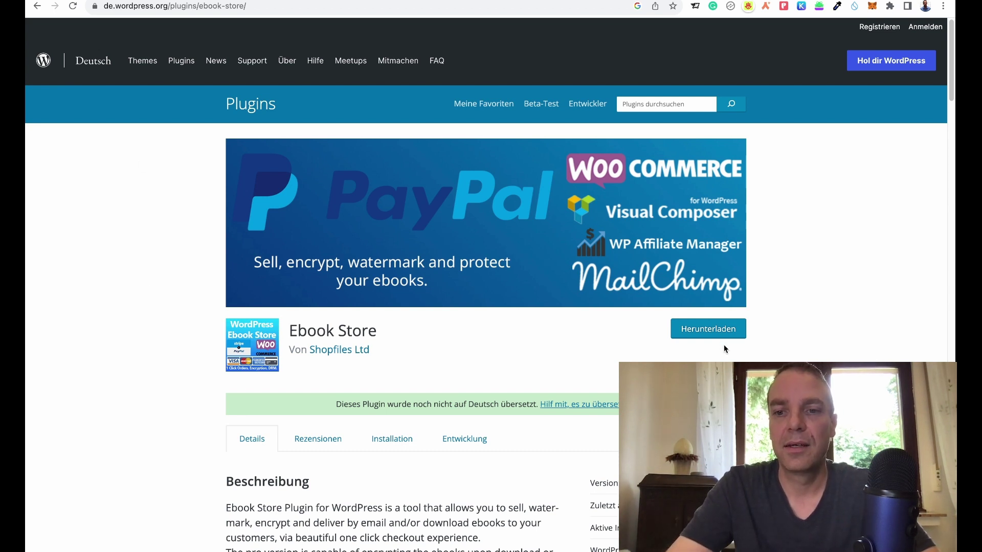
- Scroll through the Ebook Store plugin description in the WordPress.org Plugin Directory
scroll(787, 342, down, 2)
scroll(794, 339, down, 1)
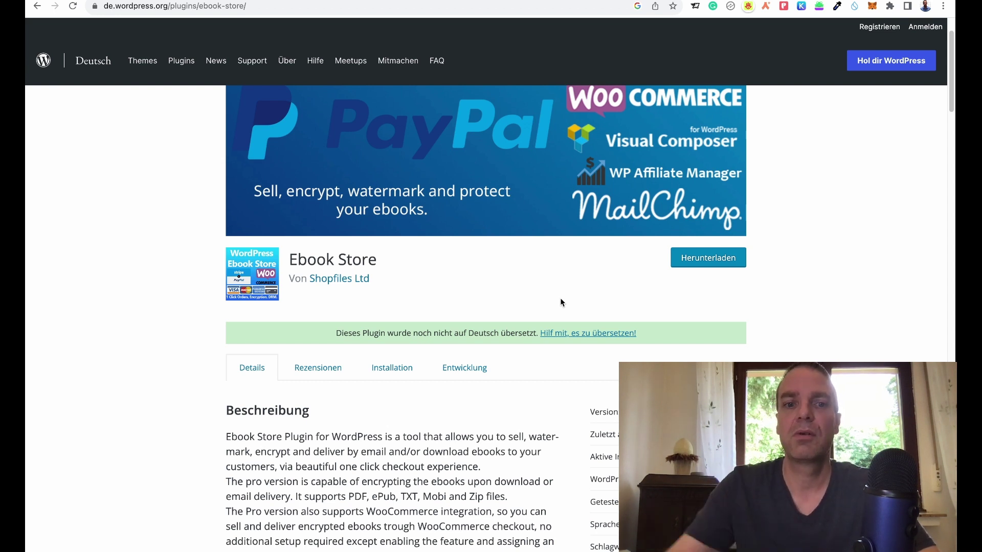
scroll(844, 337, down, 1)
scroll(844, 339, up, 1)
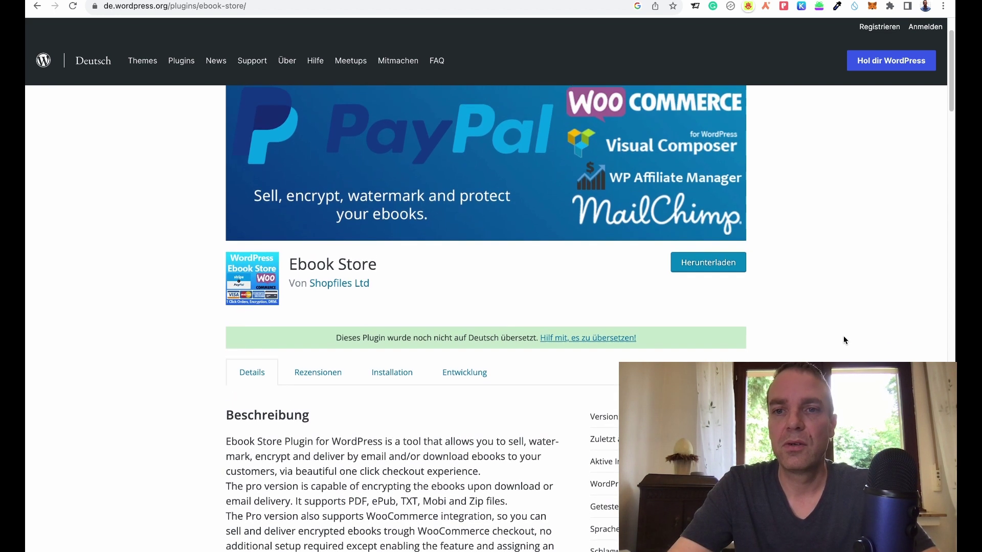
scroll(843, 340, up, 1)
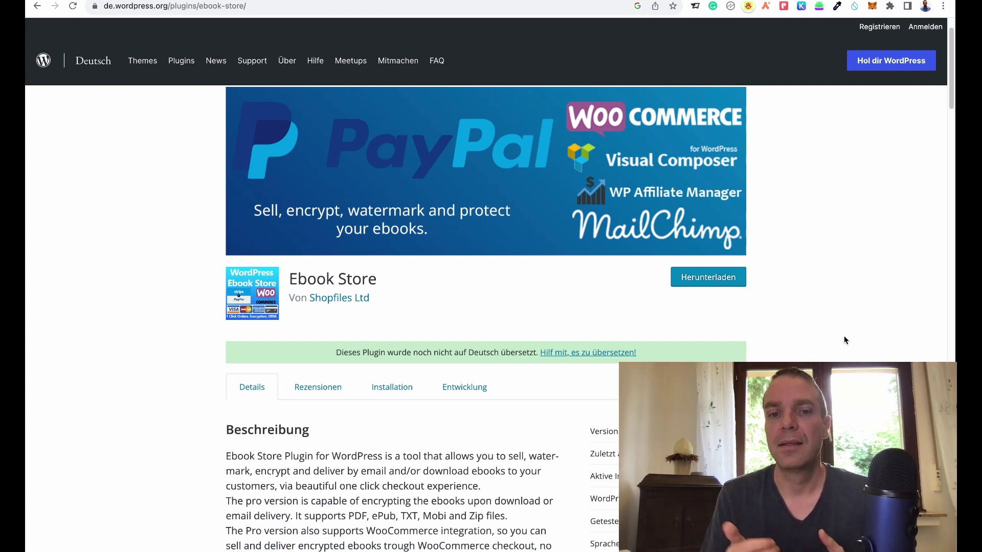
- Scroll down to the payment methods, follow the PayPal link and scroll through it
scroll(800, 322, down, 7)
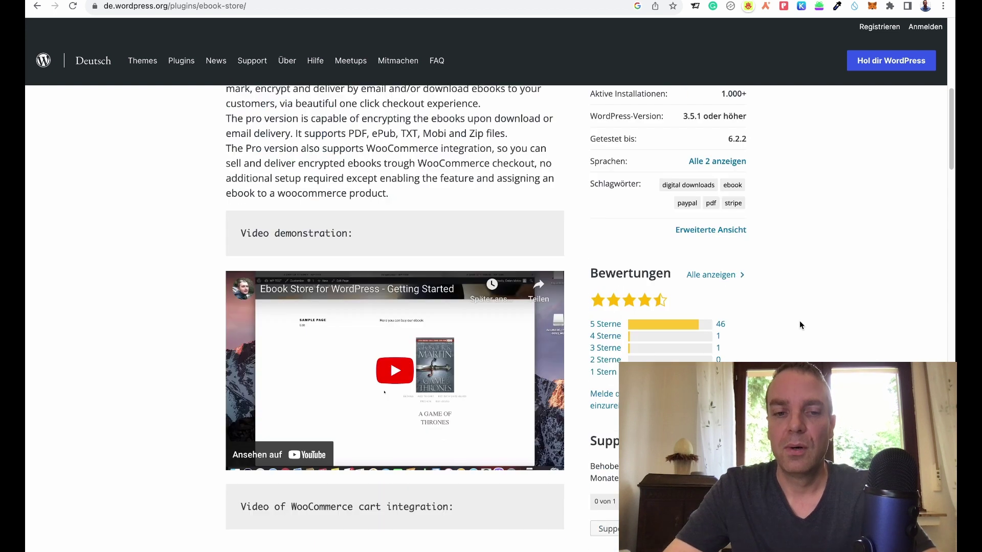
scroll(799, 322, down, 12)
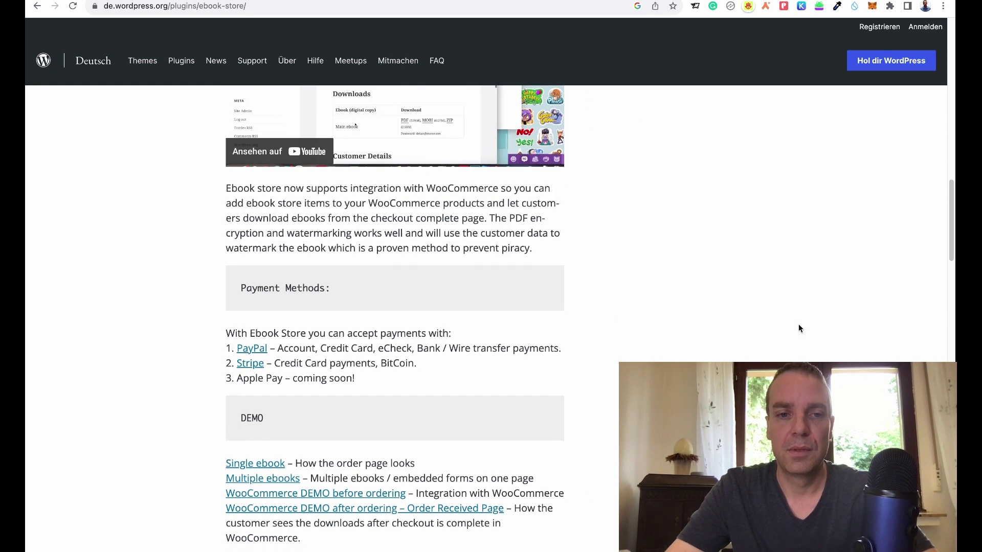
scroll(799, 324, down, 1)
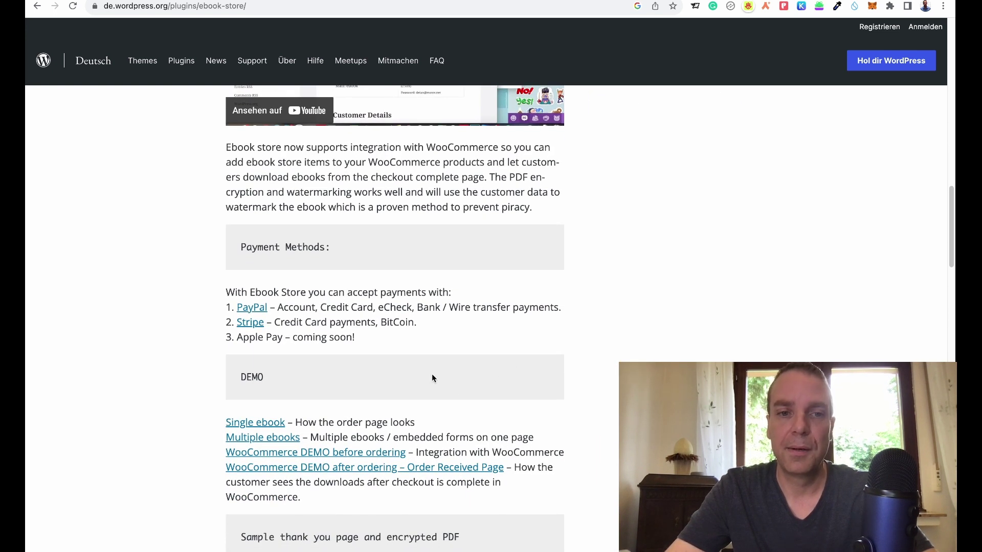
super+click(252, 307)
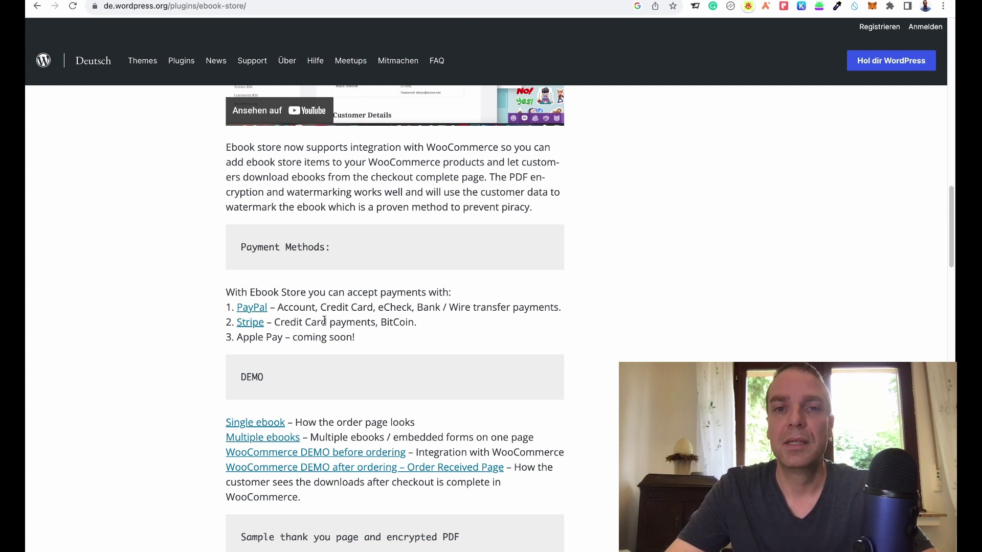
scroll(562, 329, down, 6)
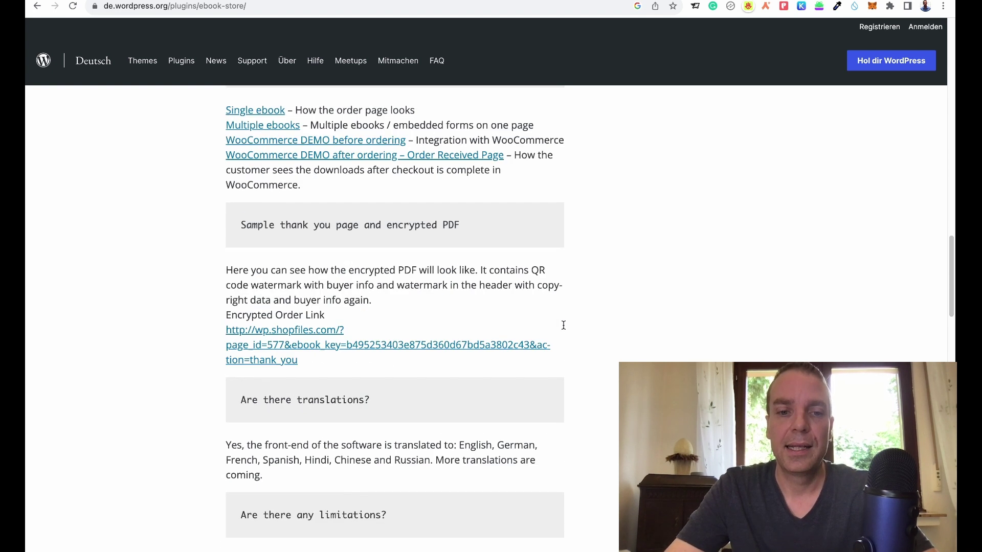
scroll(537, 309, down, 3)
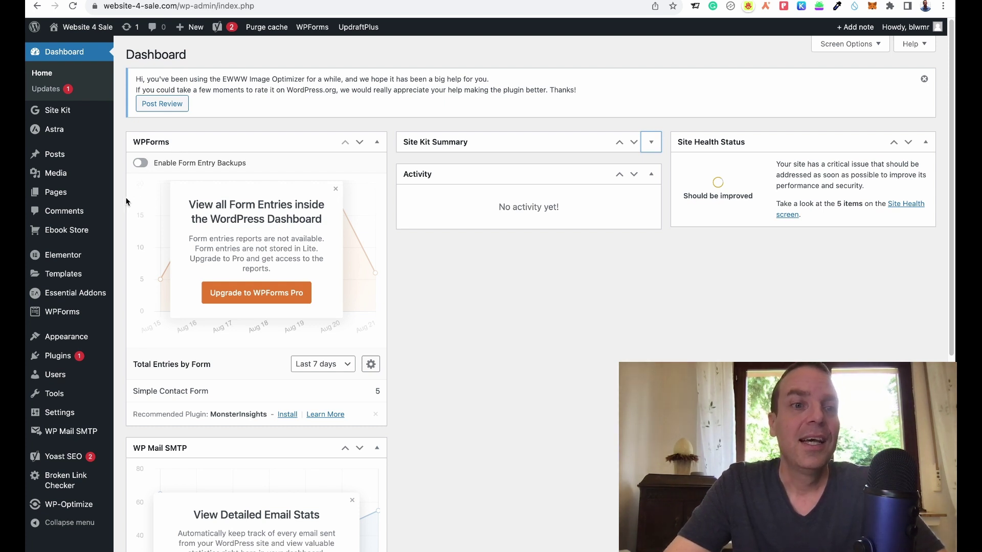
- Open the Ebook Store Ebooks list showing the $8.95 Ultimate WordPress Maintenance Guide
mouse_move(76, 230)
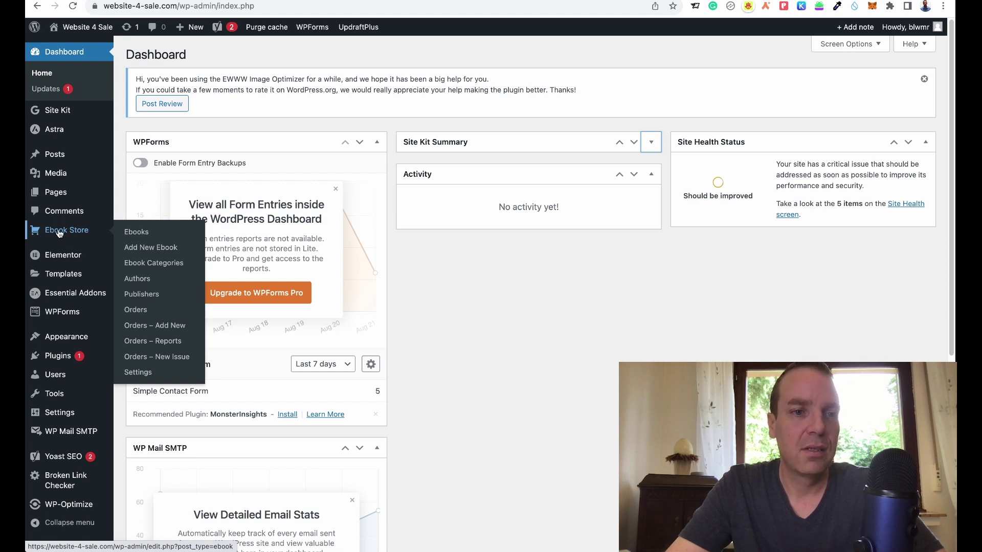
click(61, 233)
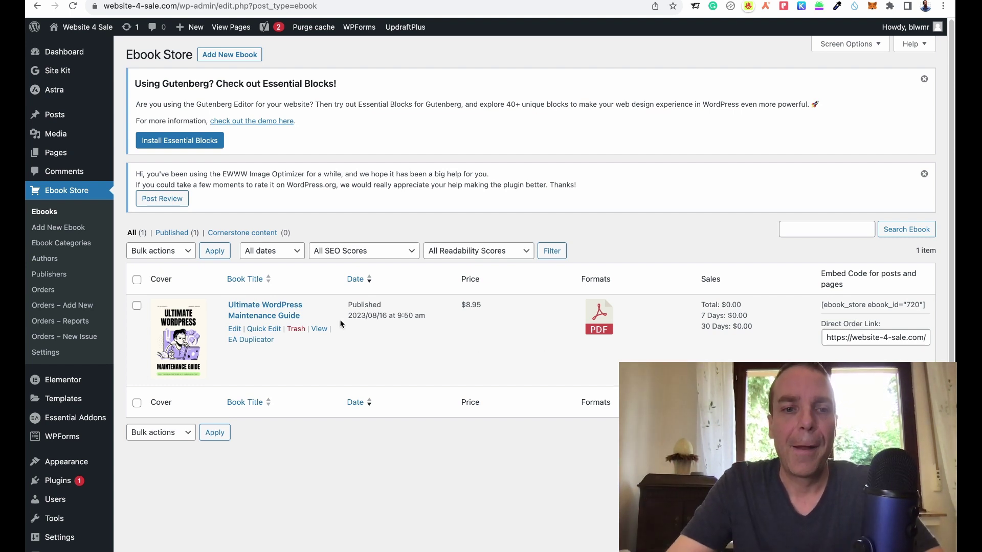
- Edit the Ultimate WordPress Maintenance Guide and reach Ebook Details: PDF, 8,95, 62 pages, US Dollar
click(235, 330)
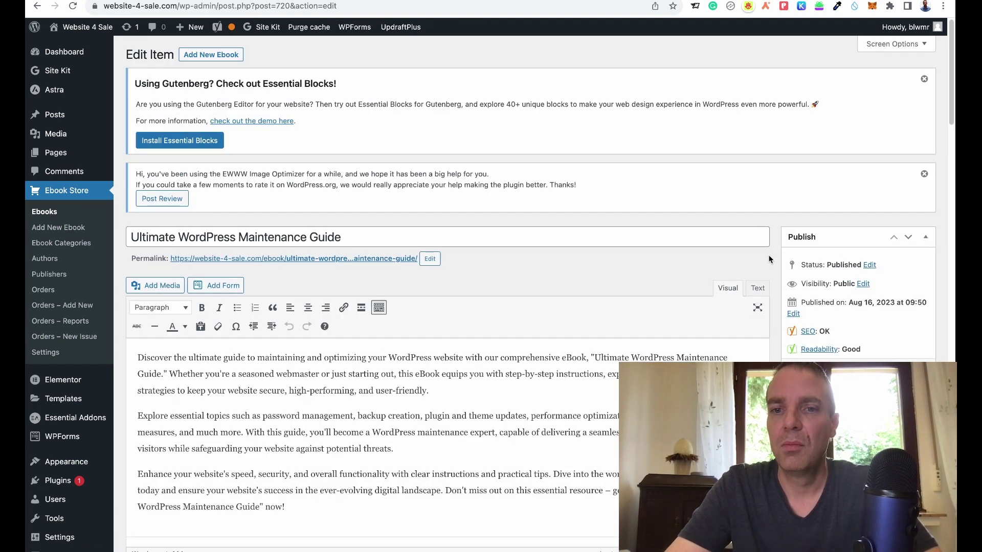
scroll(769, 262, down, 1)
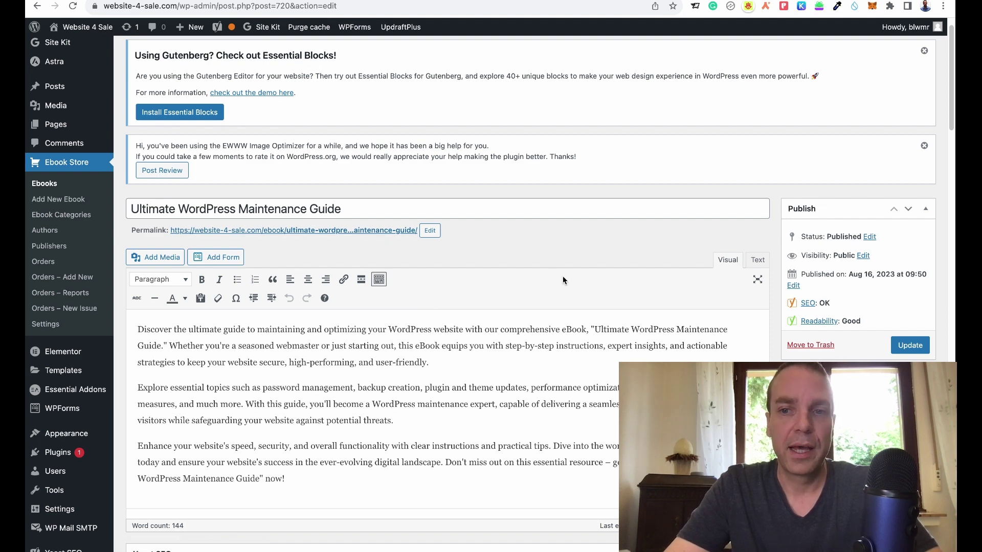
scroll(692, 272, down, 5)
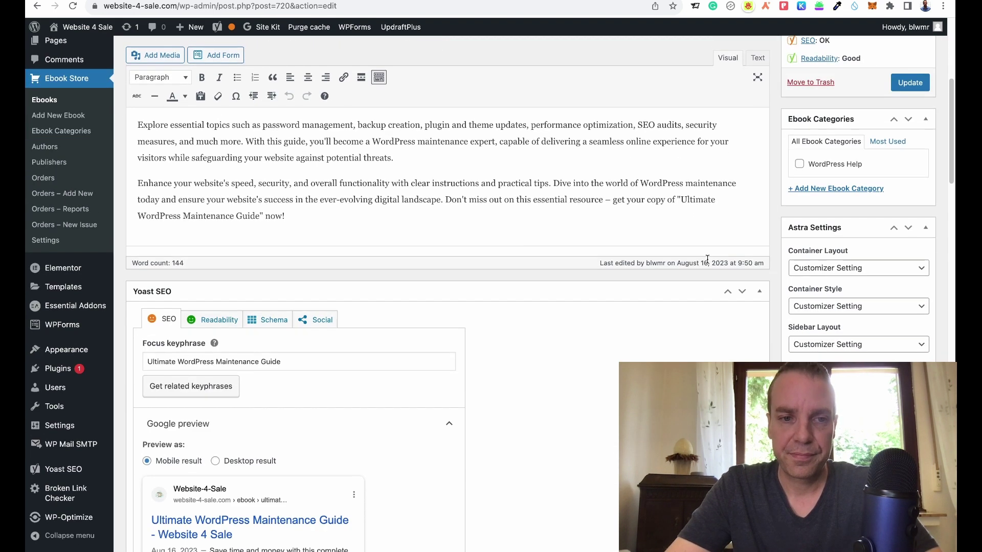
scroll(708, 261, down, 6)
scroll(664, 222, down, 12)
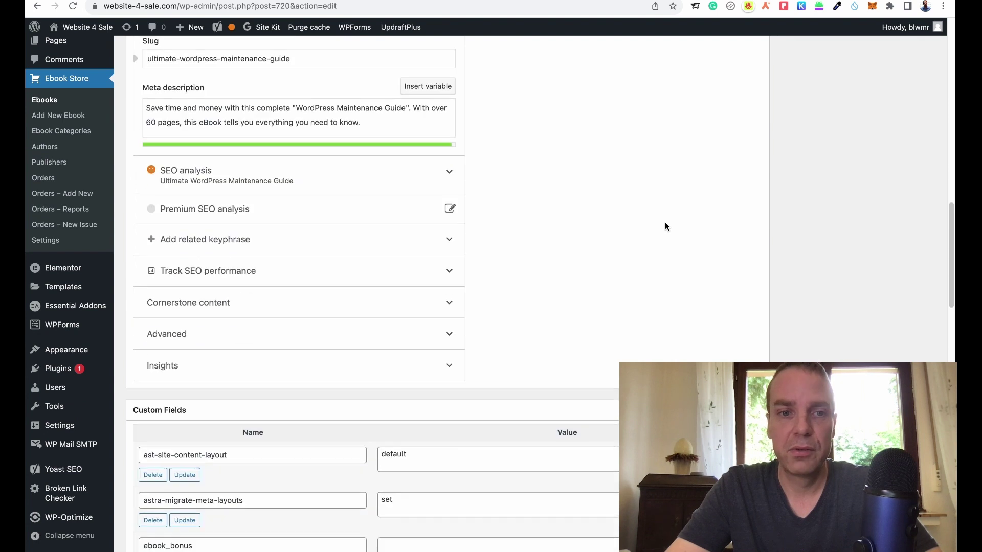
scroll(665, 222, down, 9)
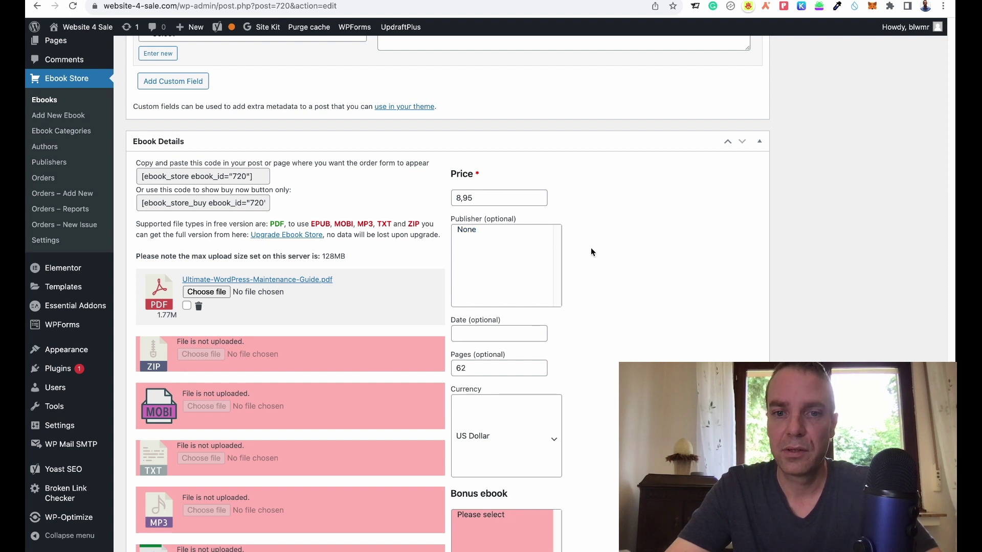
- Review the ebook's 144-word description and Publish box, rated SEO OK and readability Good
scroll(585, 252, down, 3)
scroll(587, 258, down, 1)
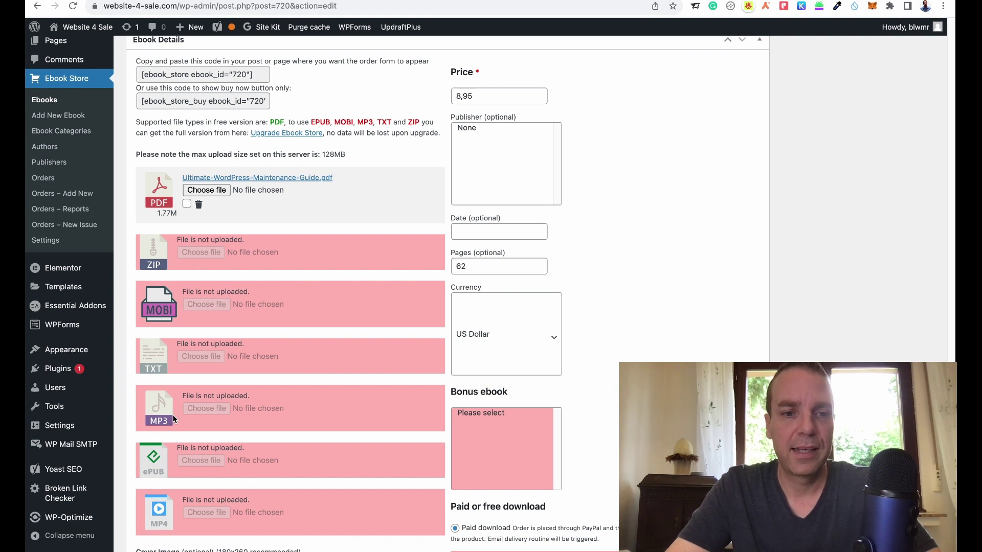
scroll(136, 412, down, 2)
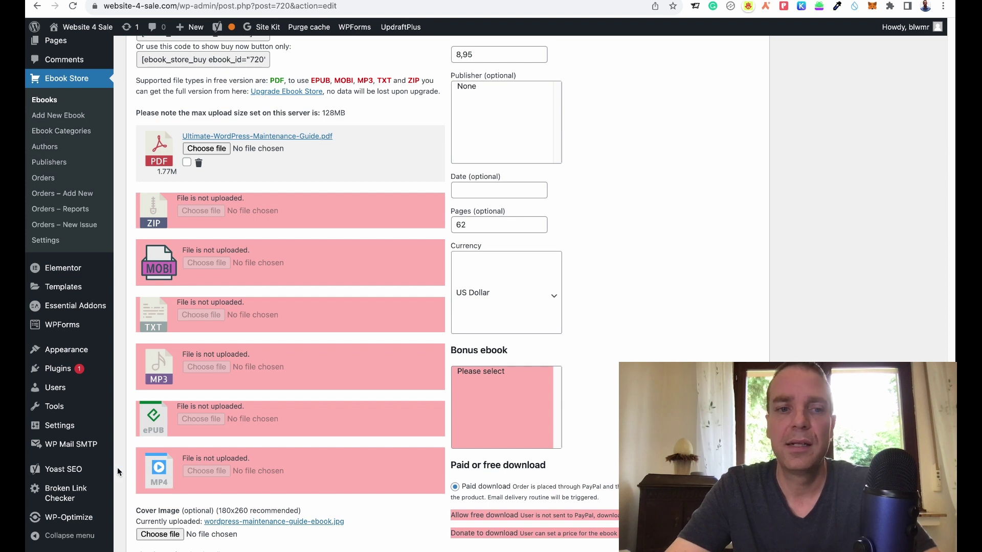
scroll(129, 443, down, 8)
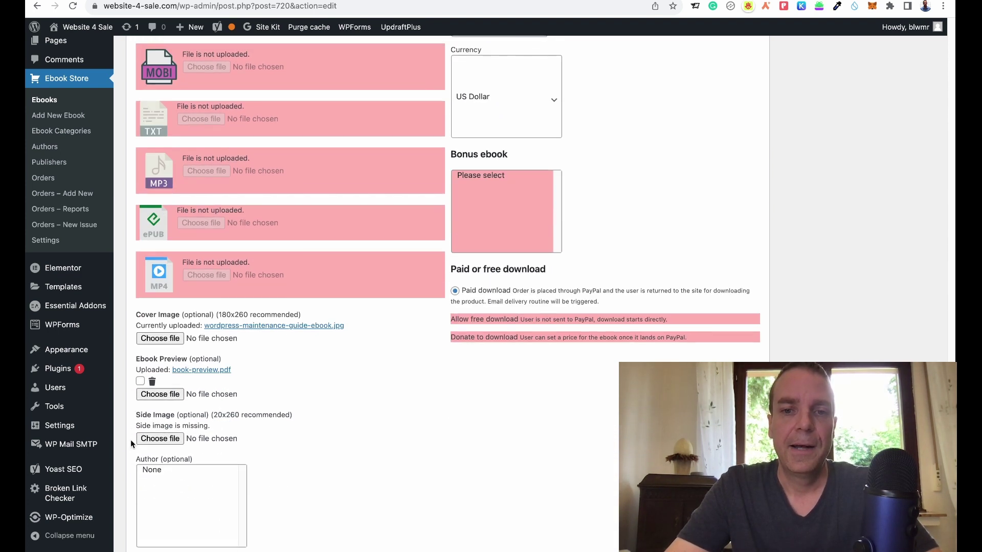
scroll(131, 441, down, 2)
scroll(134, 440, up, 15)
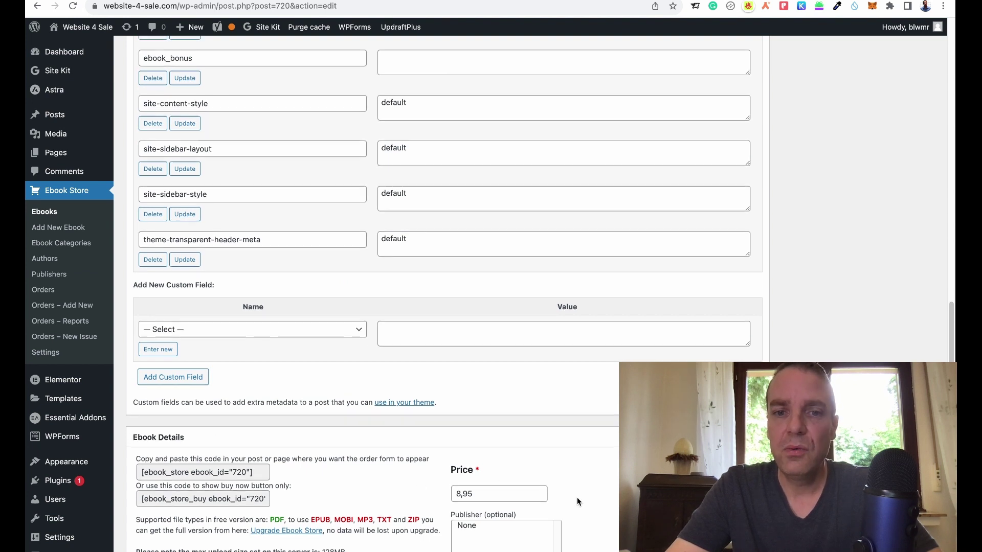
scroll(577, 497, down, 7)
scroll(547, 450, up, 15)
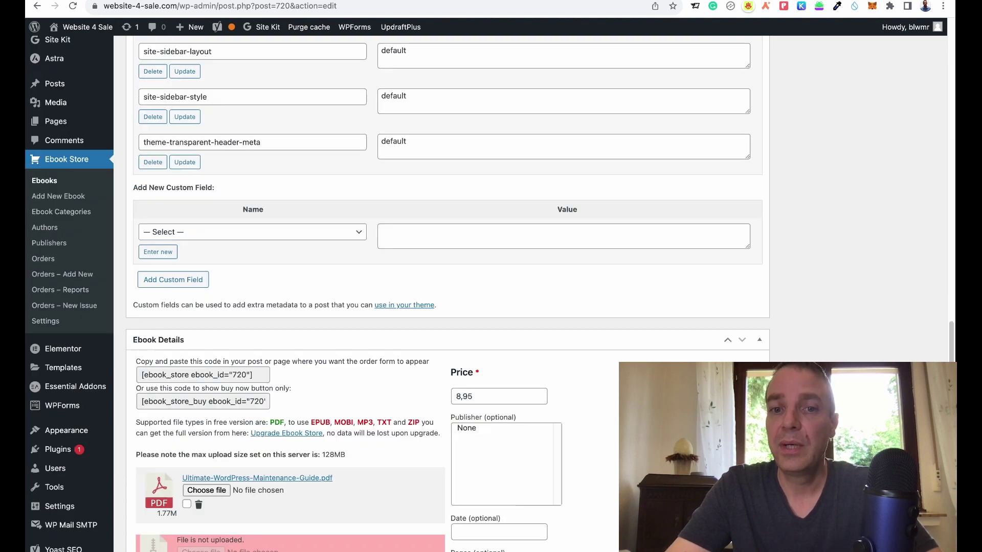
scroll(531, 293, up, 5)
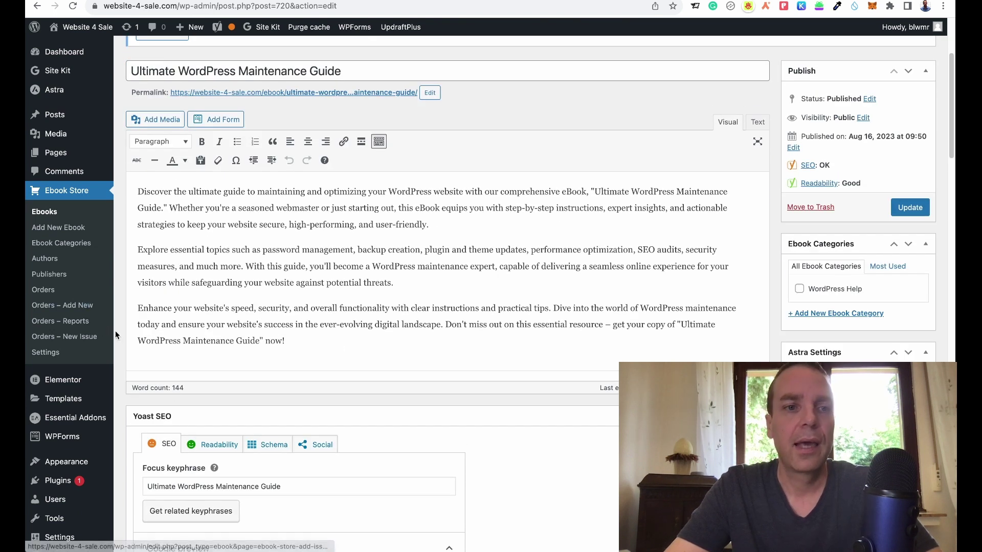
- Show the Ebook Categories page with its single WordPress Help category
click(85, 245)
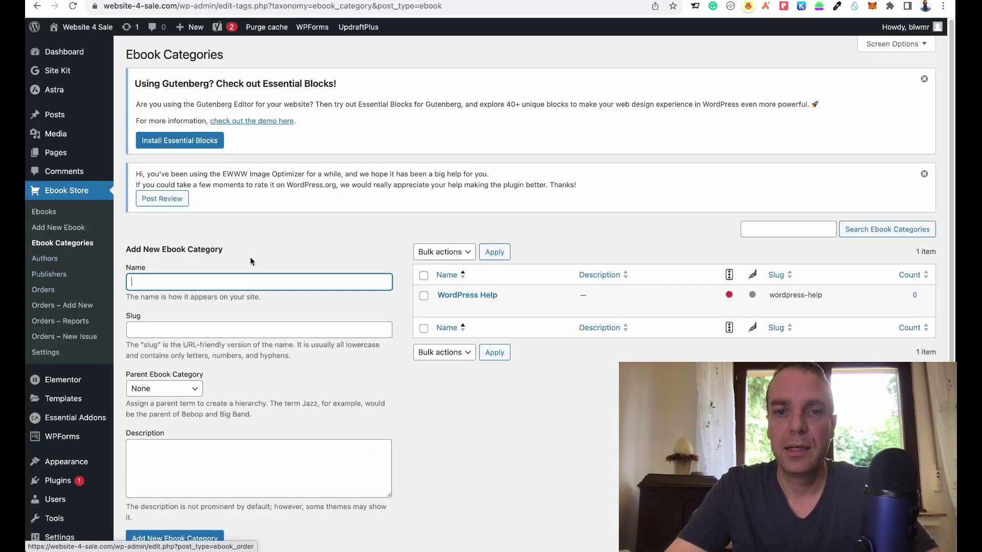
mouse_move(458, 306)
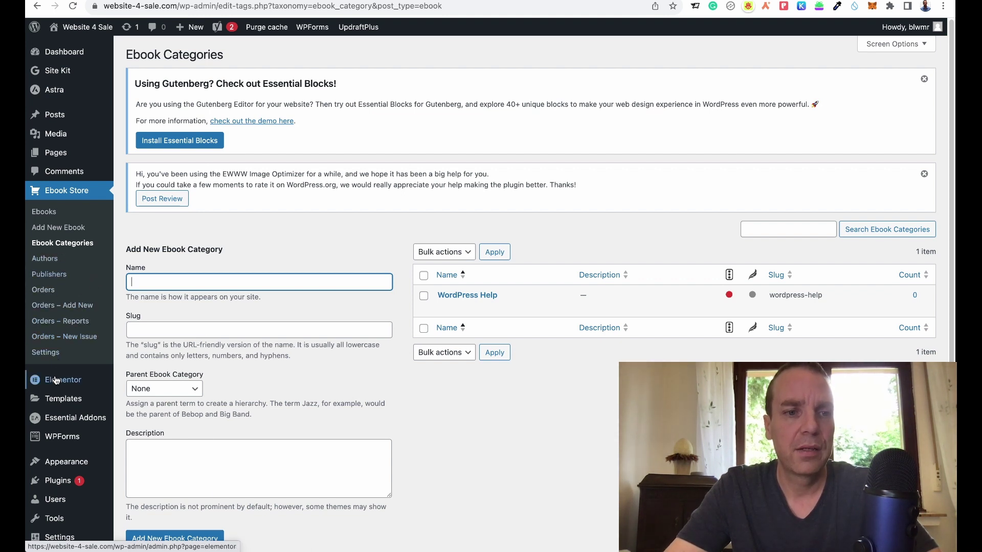
- View Ebook Store Settings: 60-day link expiry, 3-download limit, plus the Free/PRO comparison table
click(52, 358)
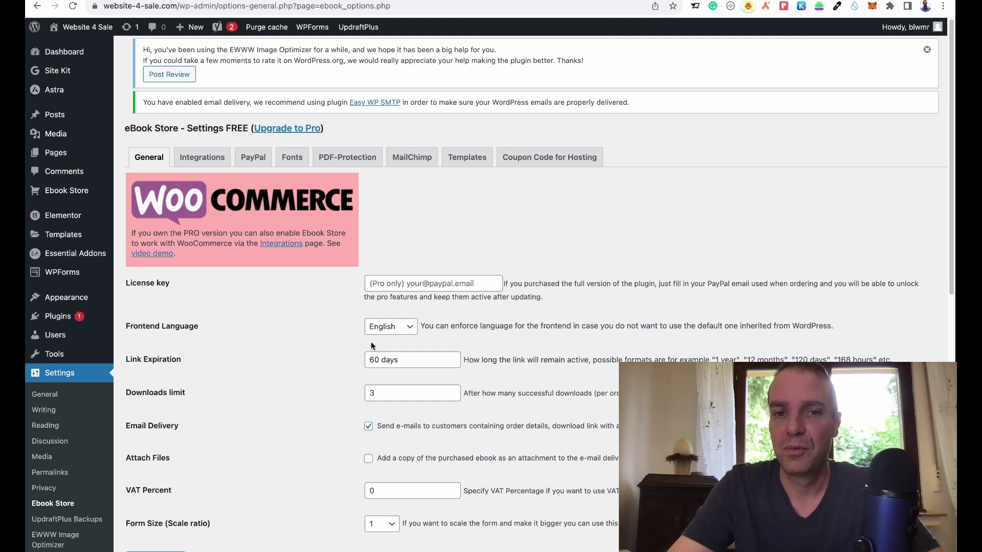
scroll(333, 322, down, 5)
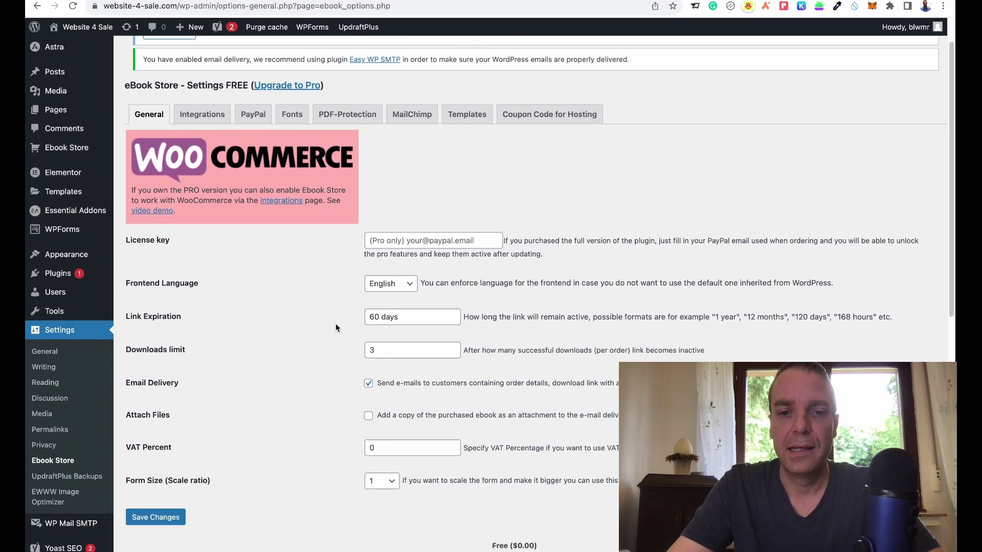
scroll(339, 324, down, 15)
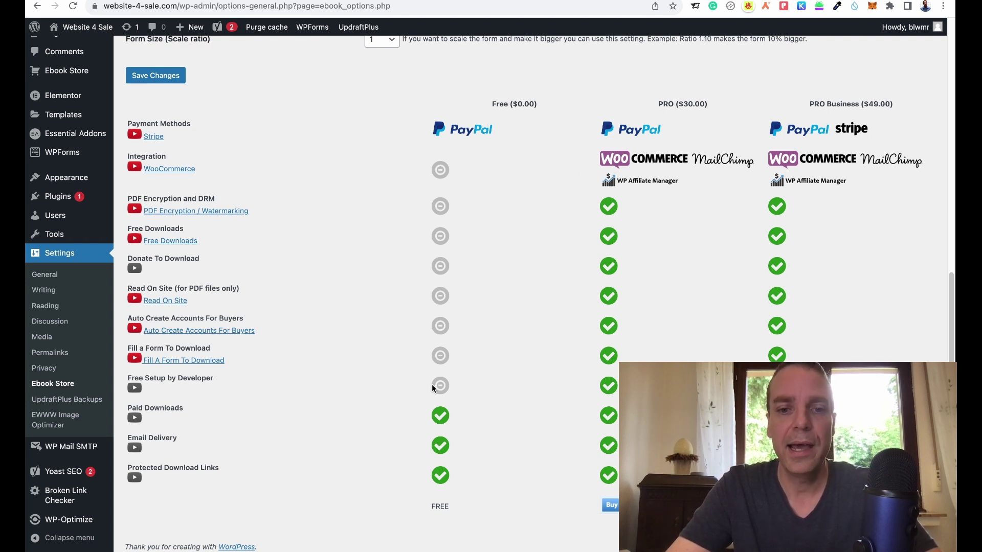
scroll(634, 339, down, 1)
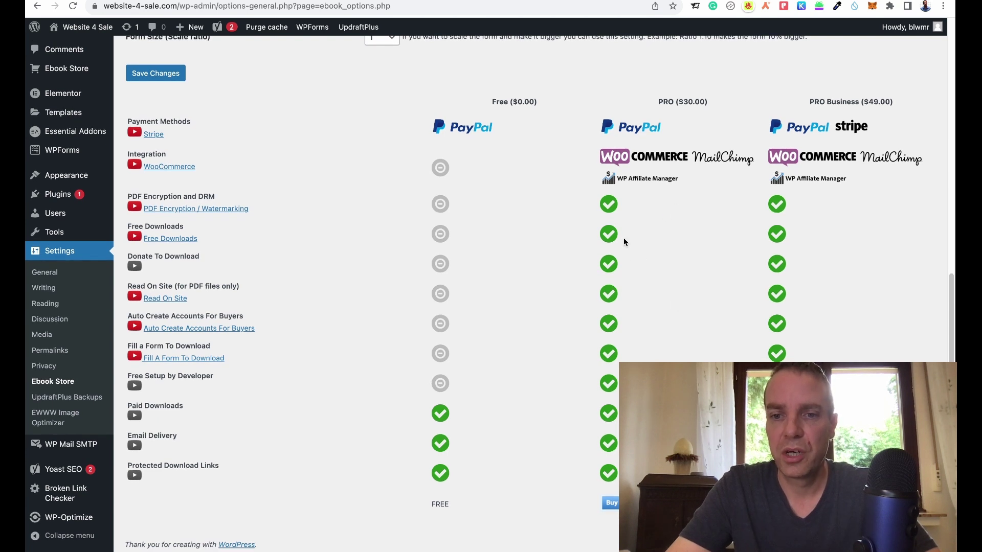
scroll(623, 246, up, 10)
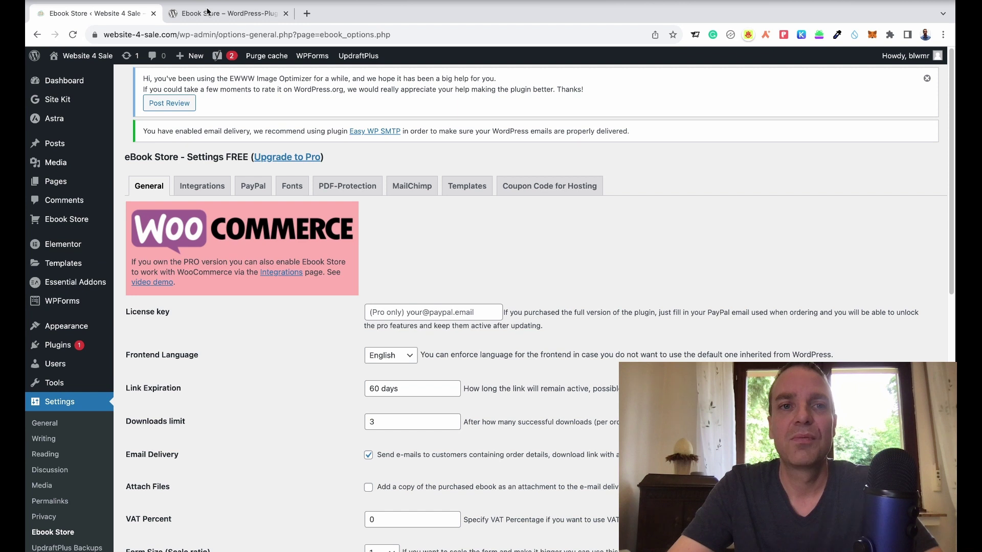
- Return to the Ebook Store plugin's directory page and scroll back to its top
click(229, 13)
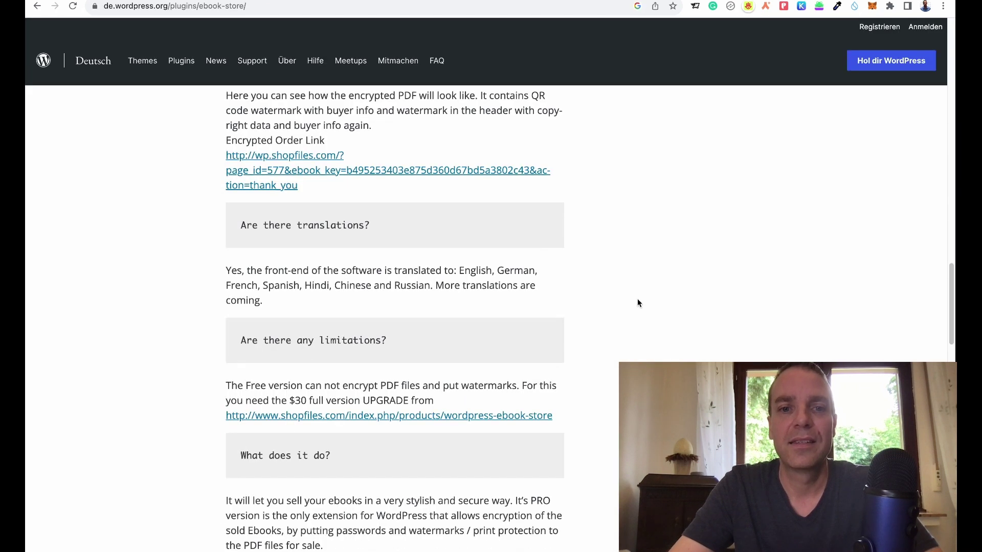
scroll(637, 302, up, 20)
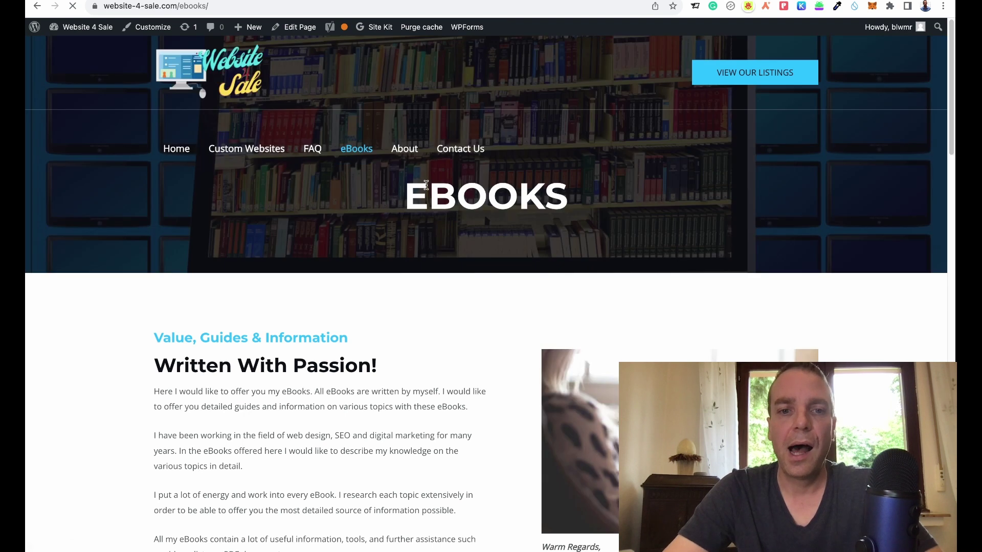
- Scroll to the Ultimate WordPress Maintenance Guide listing and view its DETAILS description, twice
scroll(435, 202, down, 4)
scroll(455, 193, down, 5)
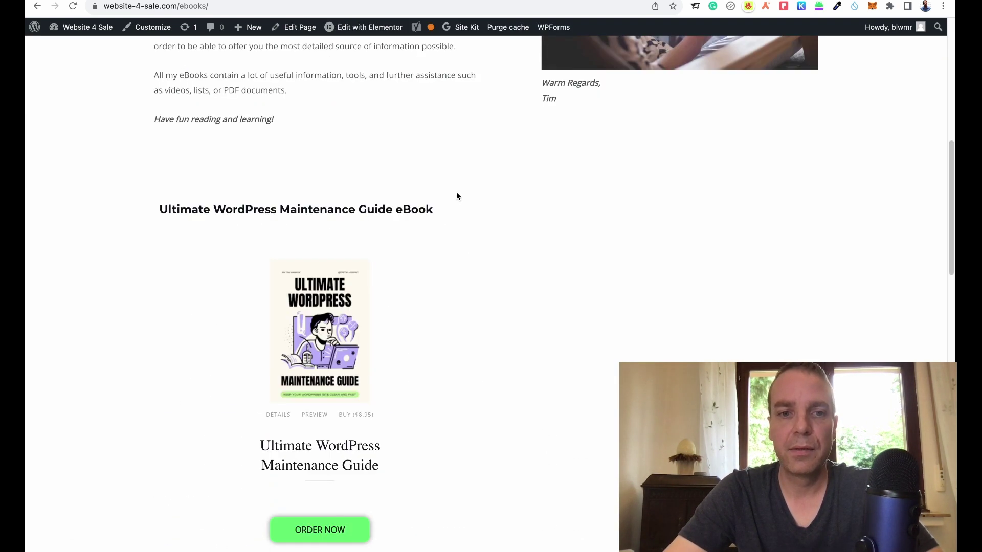
scroll(462, 193, down, 3)
scroll(469, 190, down, 1)
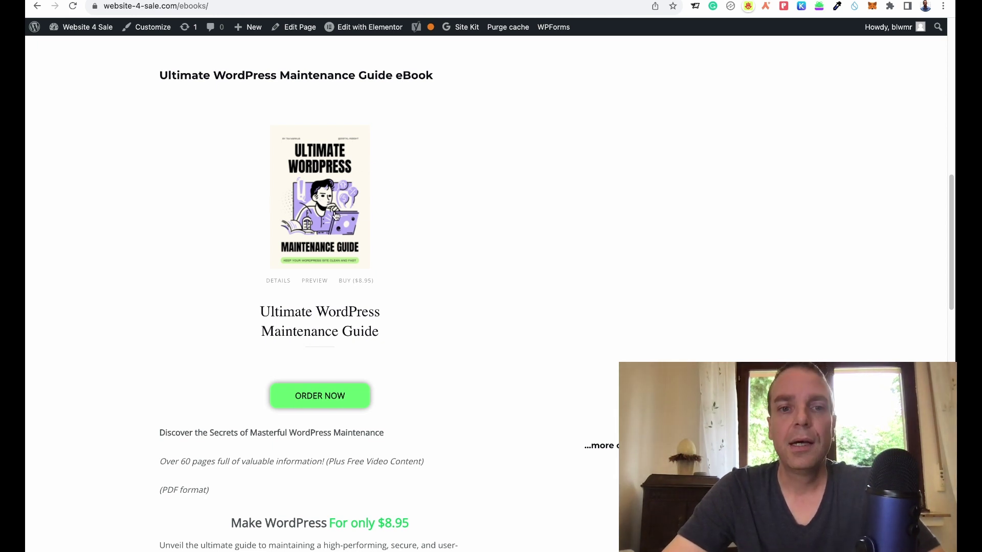
click(278, 281)
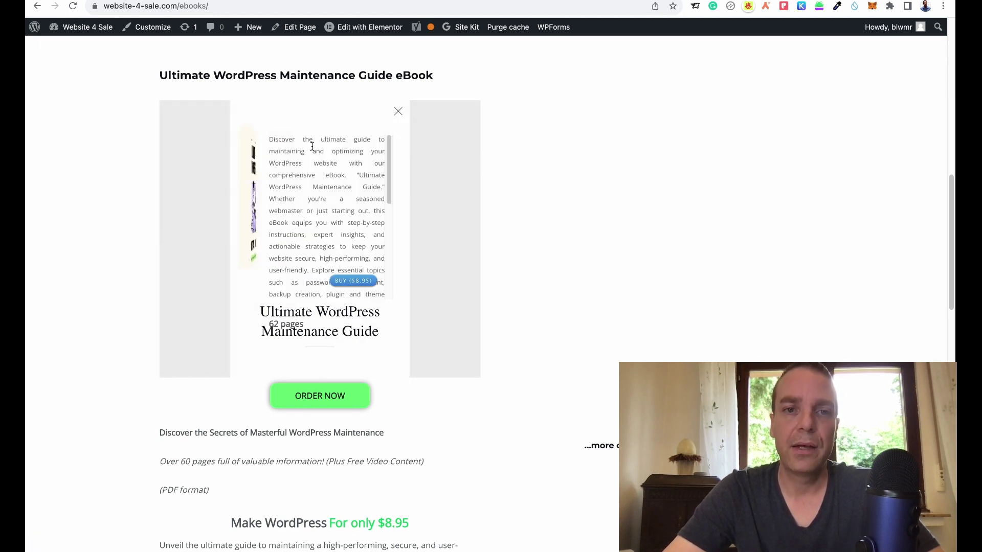
mouse_move(391, 151)
mouse_down()
mouse_move(396, 269)
mouse_move(395, 148)
mouse_up()
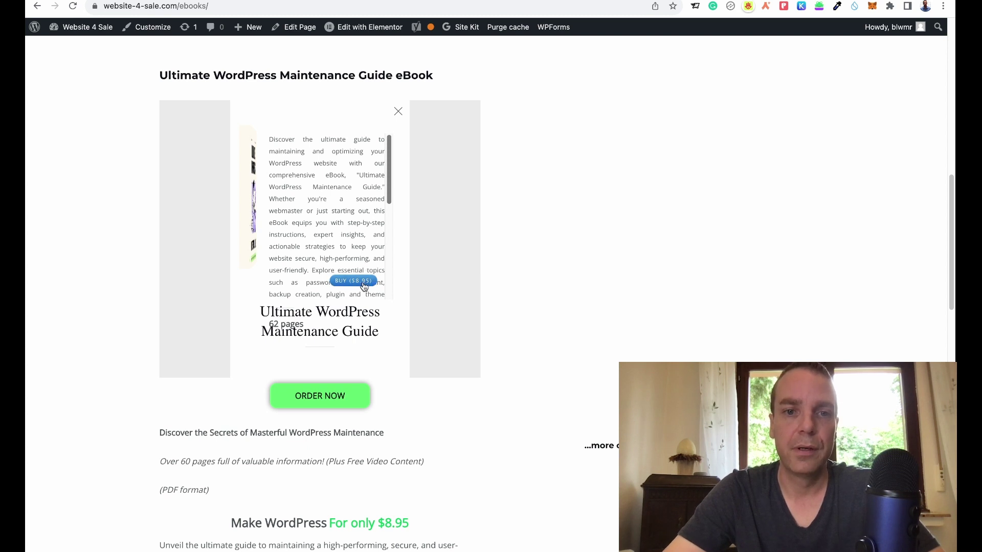
click(399, 111)
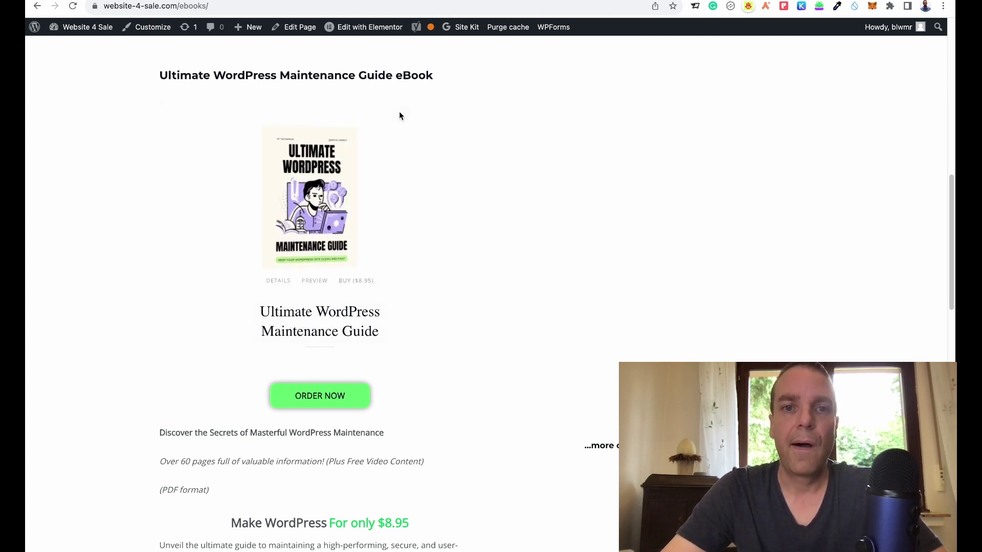
click(278, 281)
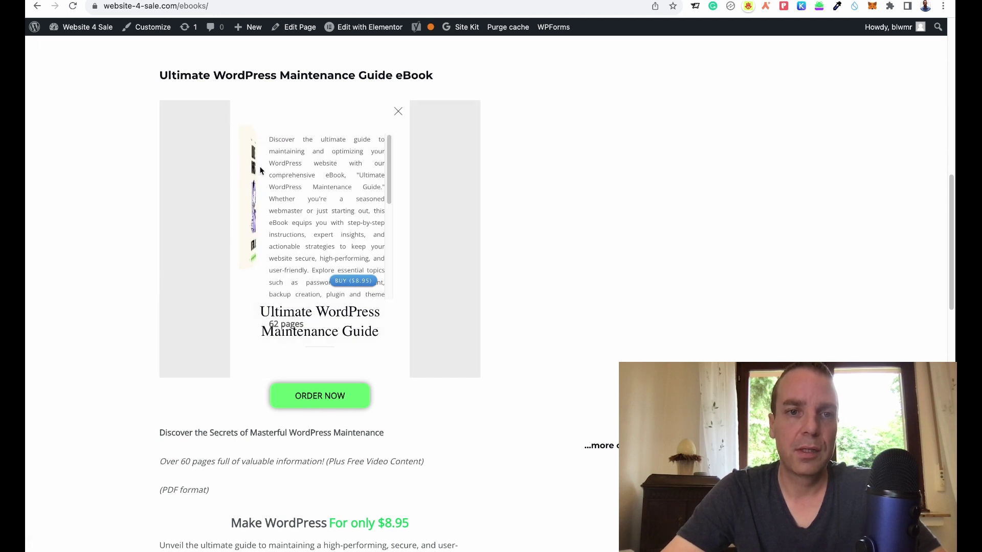
click(398, 112)
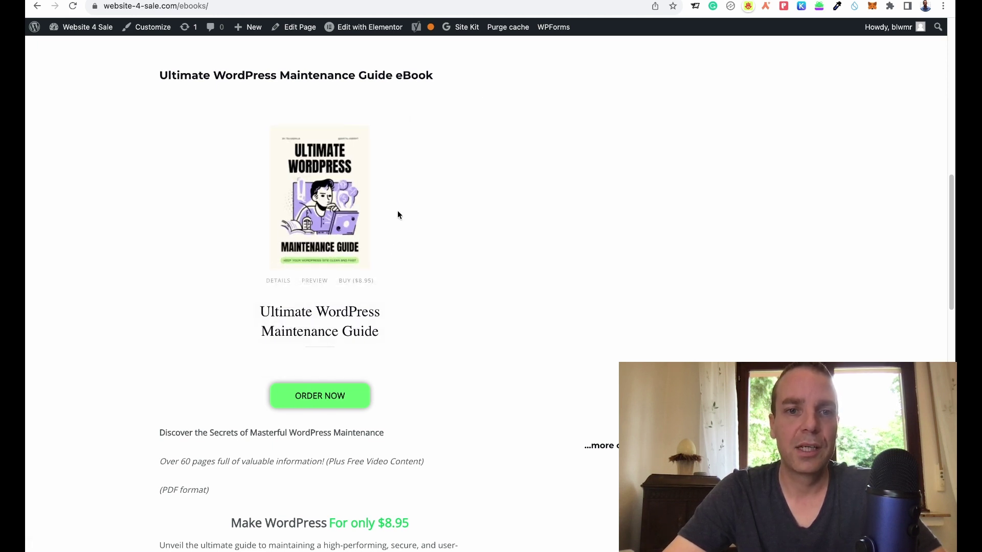
- Read through the 4-page book-preview.pdf, then go back to the eBooks page
click(314, 282)
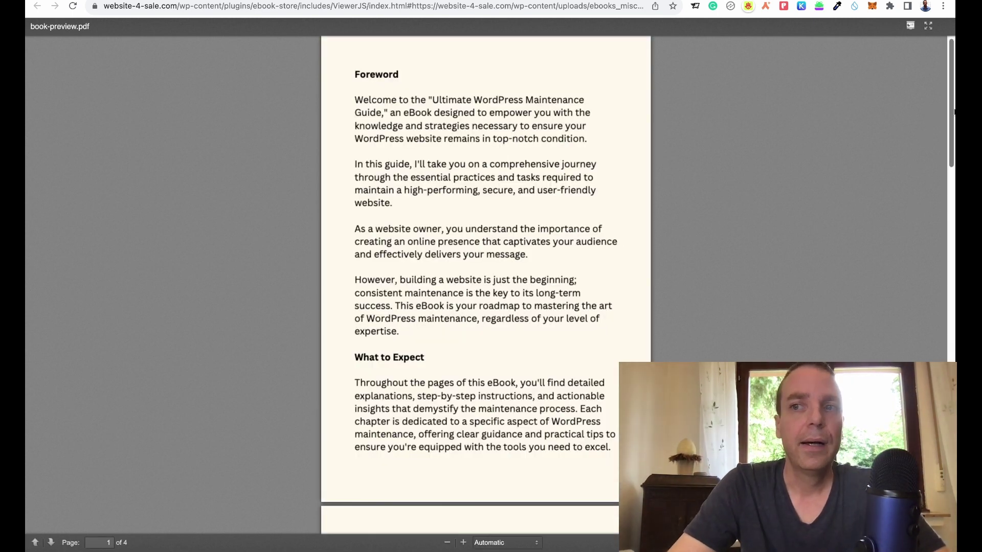
scroll(952, 149, down, 1)
scroll(486, 286, down, 20)
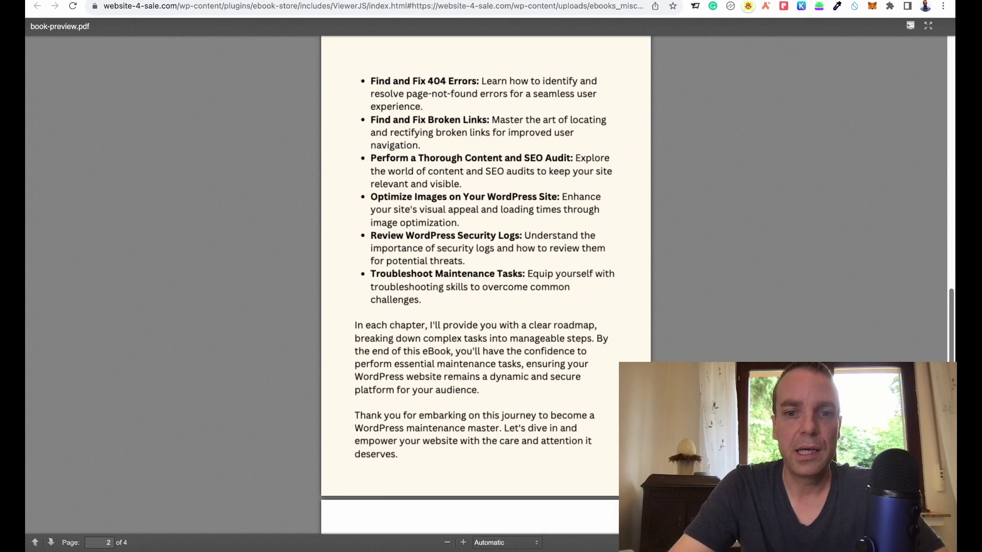
scroll(486, 287, up, 20)
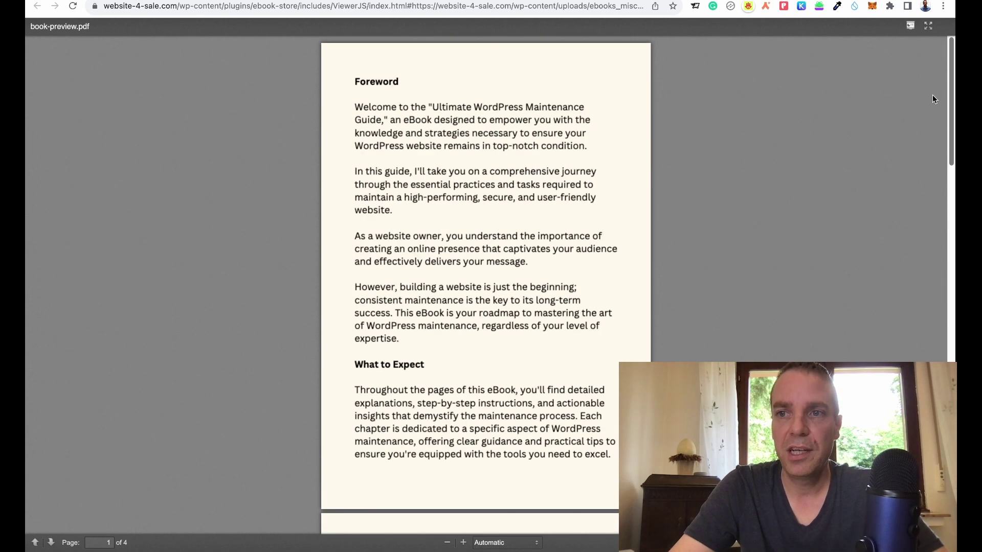
key(super+bracketleft)
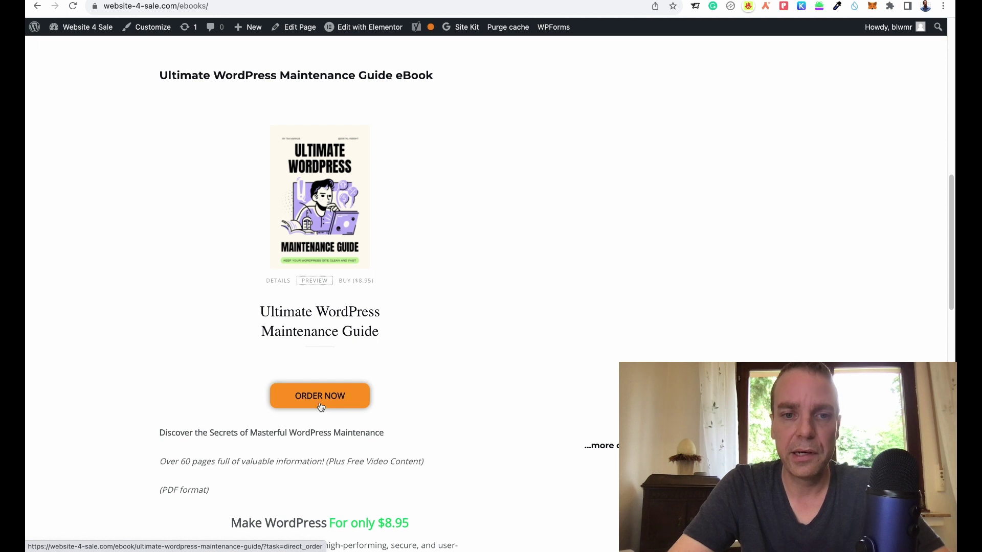
scroll(481, 354, down, 1)
scroll(480, 354, down, 3)
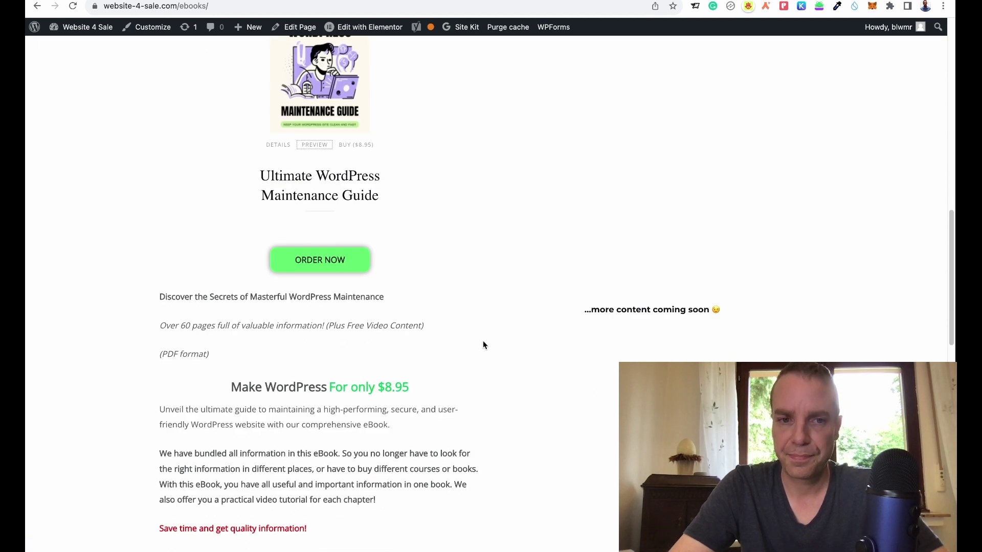